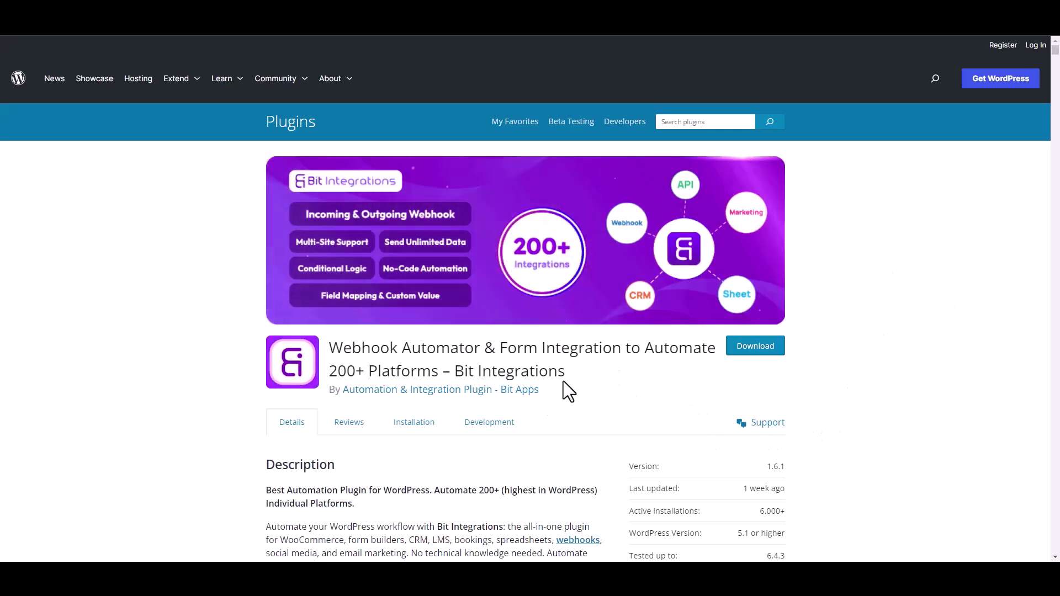
Create a new integration and pick Spectra as its trigger from the 'sp' search.
{"action": "left_click_drag", "start_coordinate": [454, 370], "coordinate": [578, 382]}
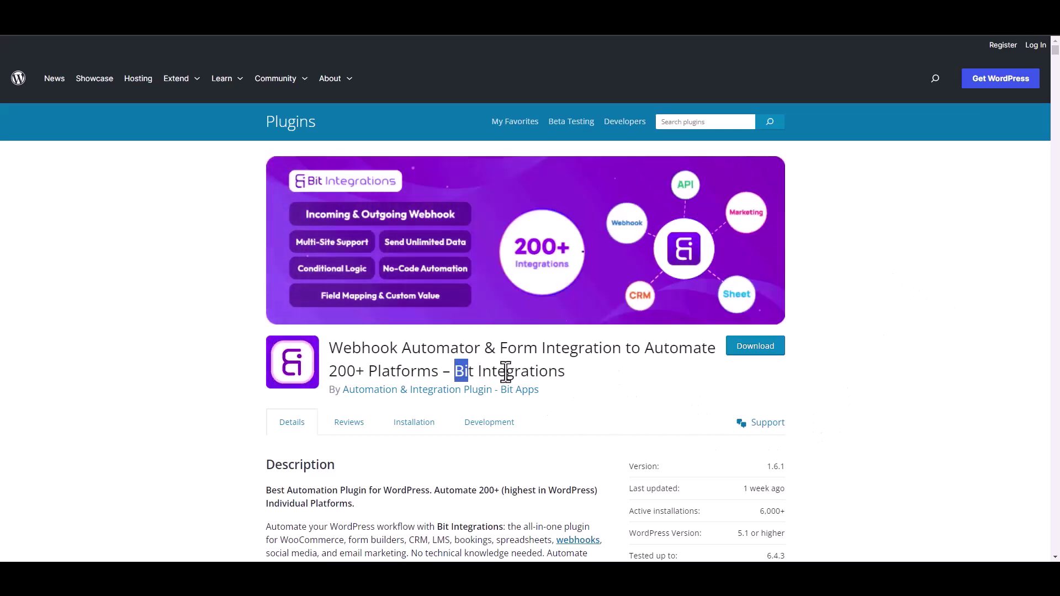
{"action": "left_click", "coordinate": [585, 386]}
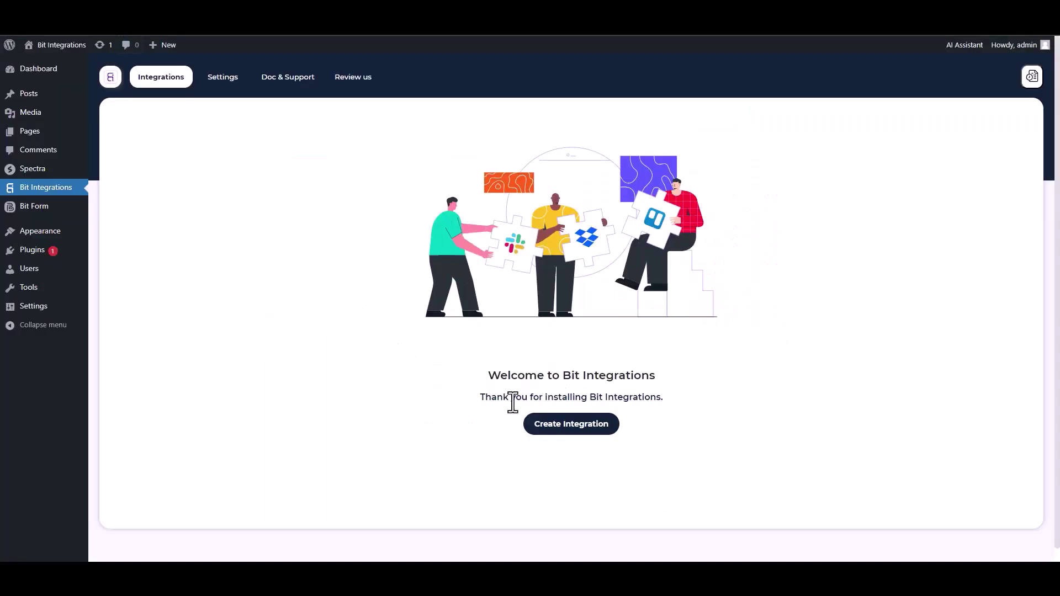
{"action": "left_click", "coordinate": [537, 424]}
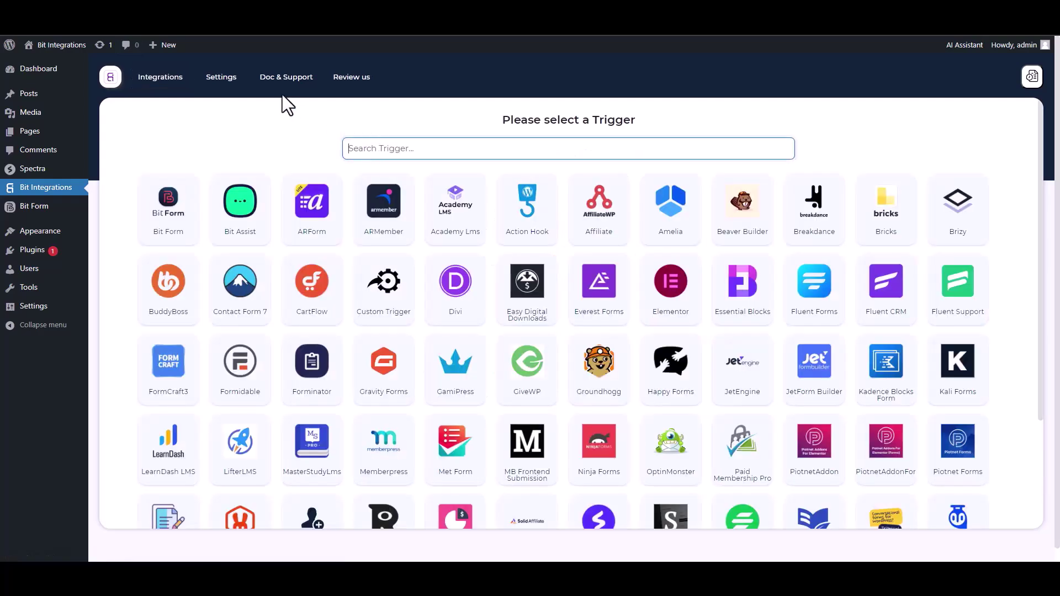
{"action": "type", "text": "sp"}
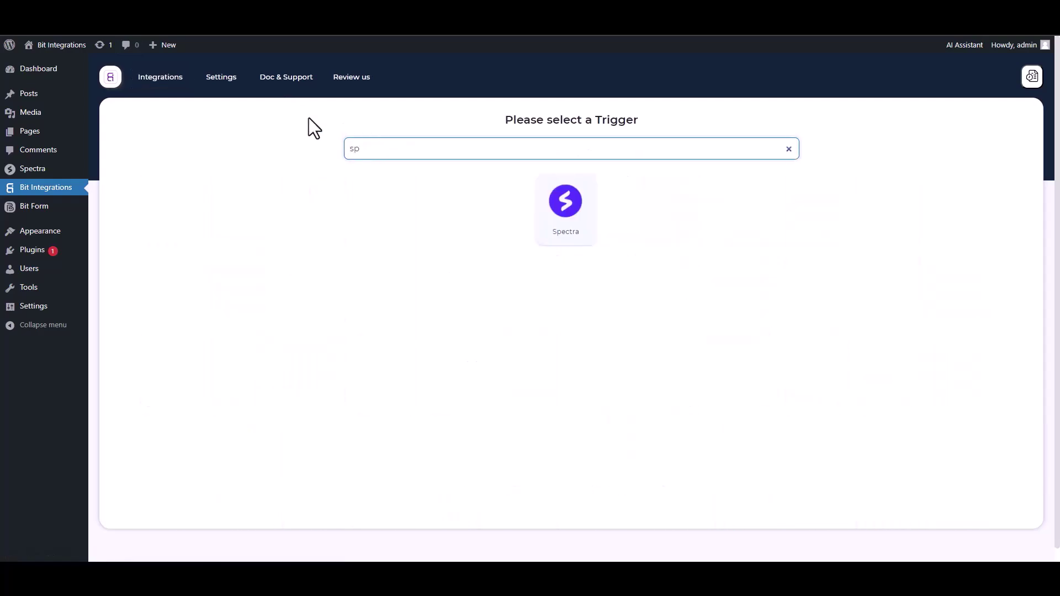
{"action": "left_click", "coordinate": [534, 221]}
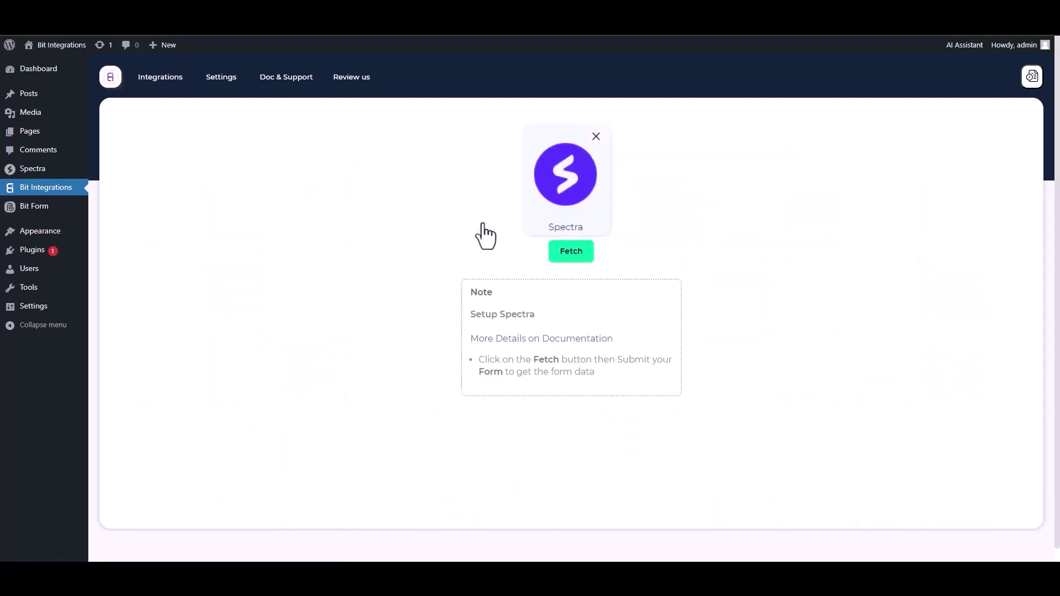
{"action": "left_click", "coordinate": [565, 251]}
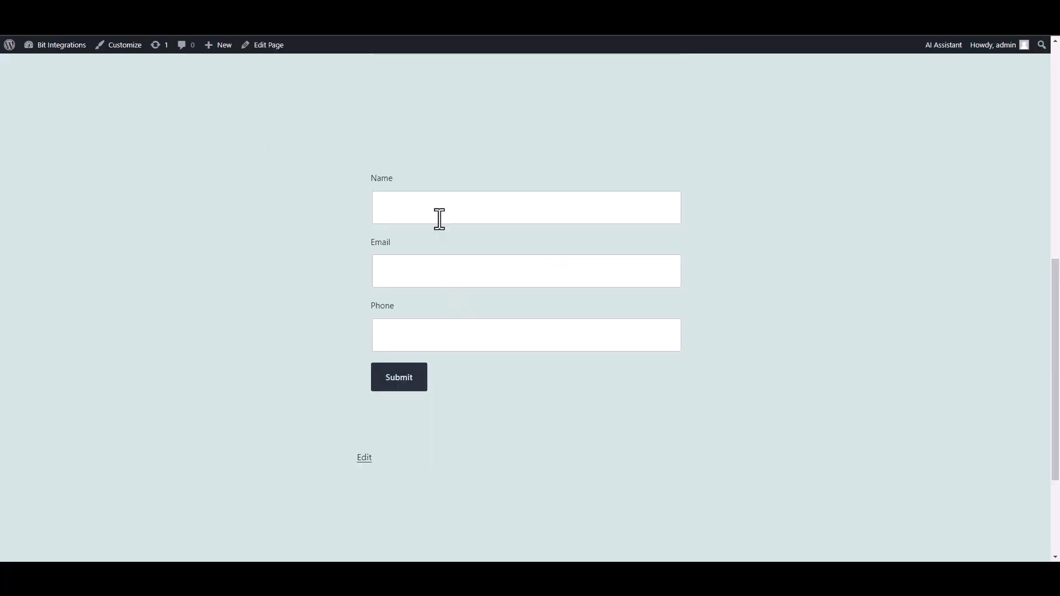
{"action": "type", "text": "test"}
{"action": "left_click", "coordinate": [627, 275]}
{"action": "type", "text": "test@gmail.com"}
{"action": "key", "text": "Tab"}
{"action": "type", "text": "45645625"}
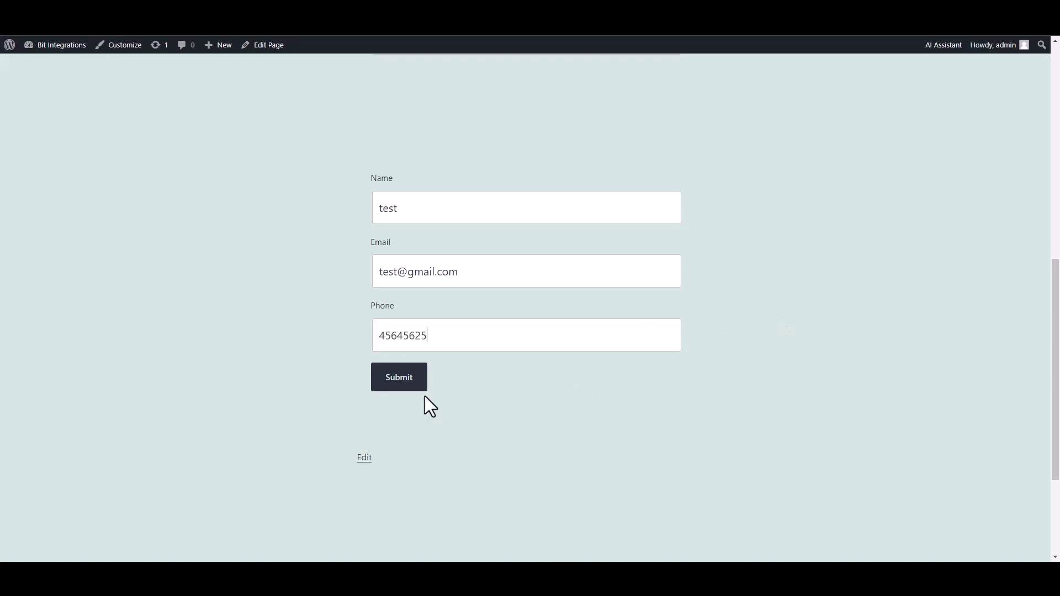
{"action": "left_click", "coordinate": [408, 384]}
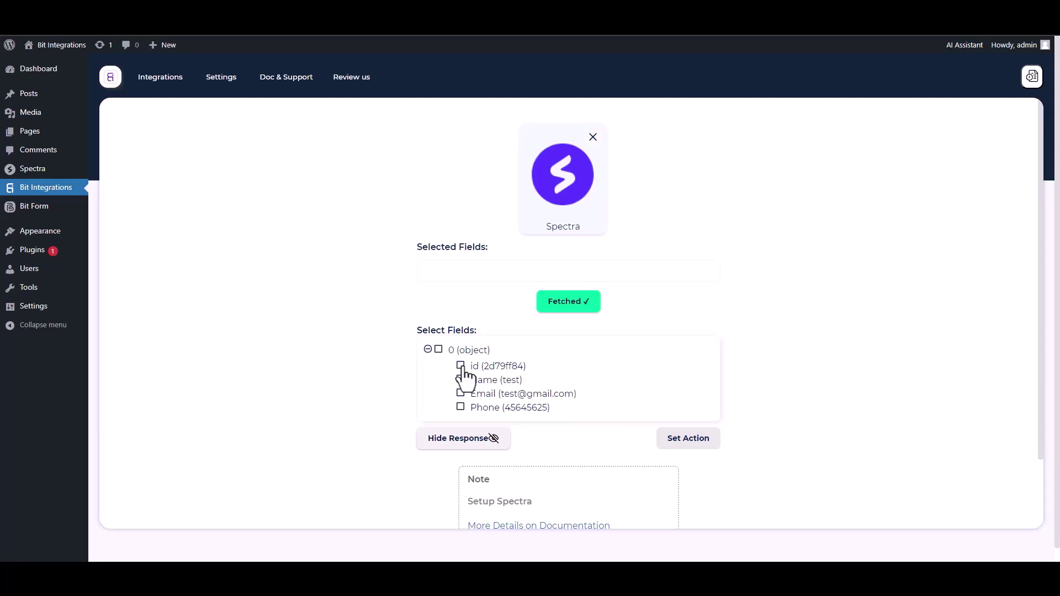
Select the fetched id, Name, Email and Phone fields.
{"action": "left_click", "coordinate": [461, 366]}
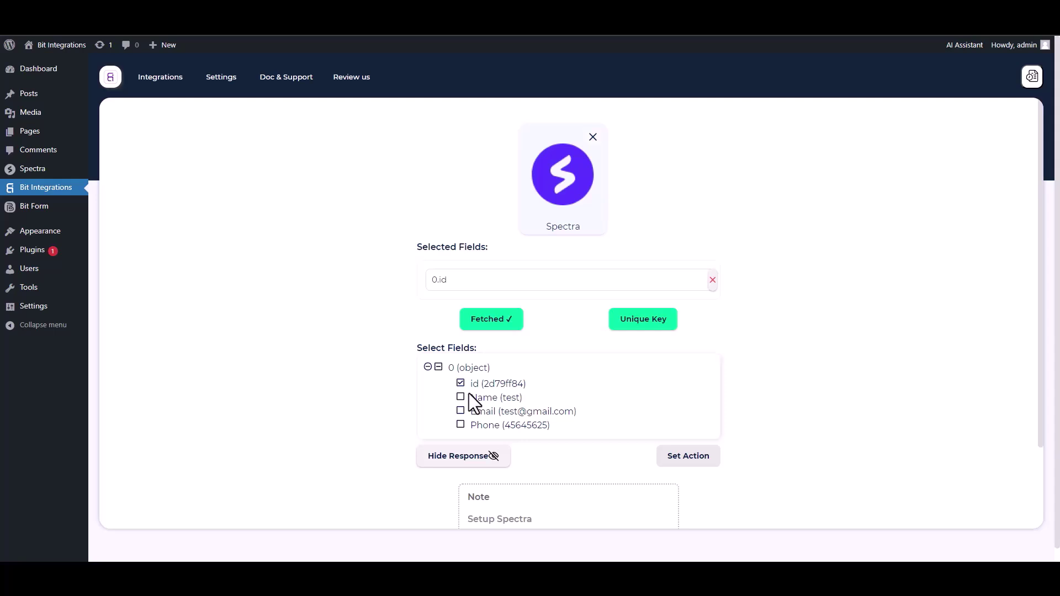
{"action": "left_click", "coordinate": [461, 398]}
{"action": "left_click", "coordinate": [460, 437]}
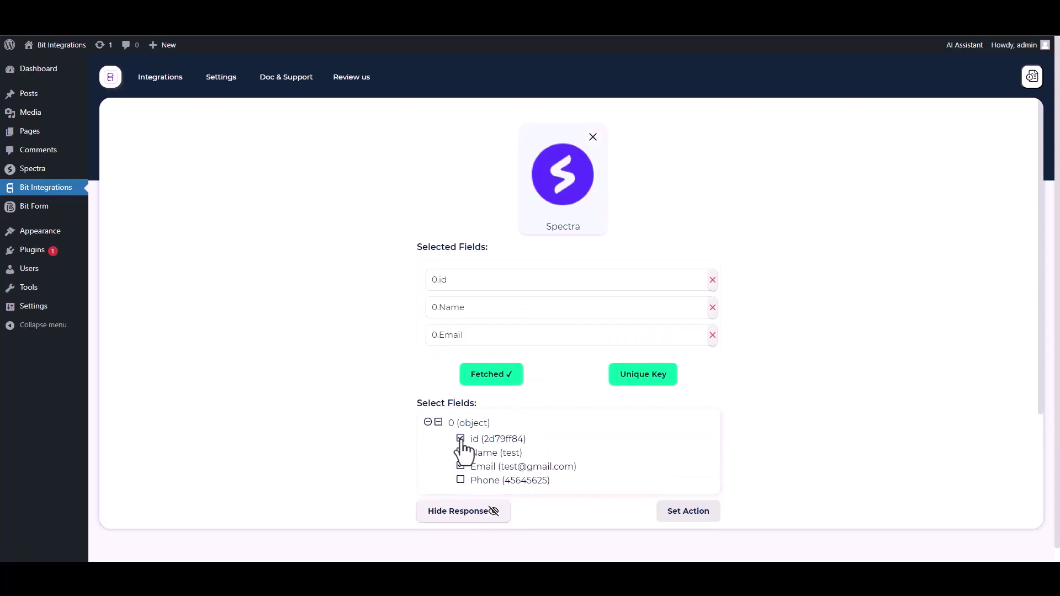
{"action": "left_click", "coordinate": [461, 479]}
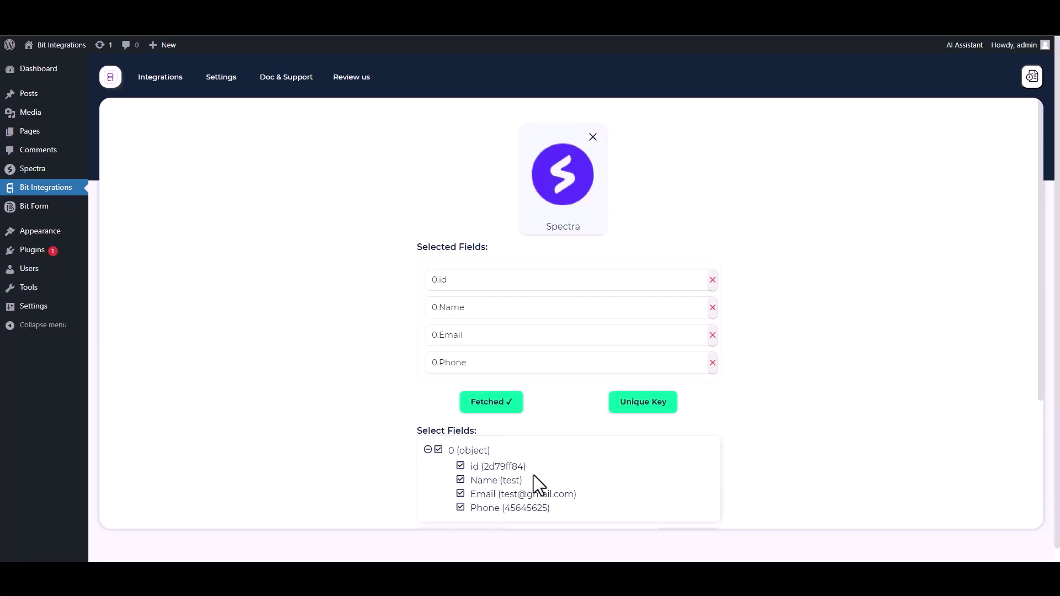
Set 0.id as the unique primary key.
{"action": "left_click", "coordinate": [640, 411]}
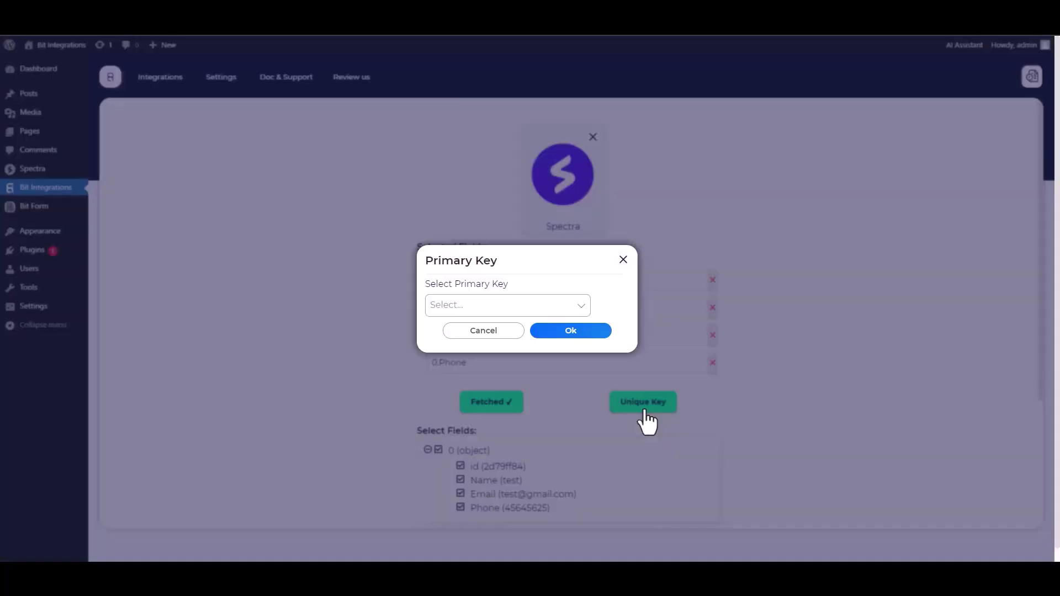
{"action": "left_click", "coordinate": [499, 305]}
{"action": "left_click", "coordinate": [448, 329]}
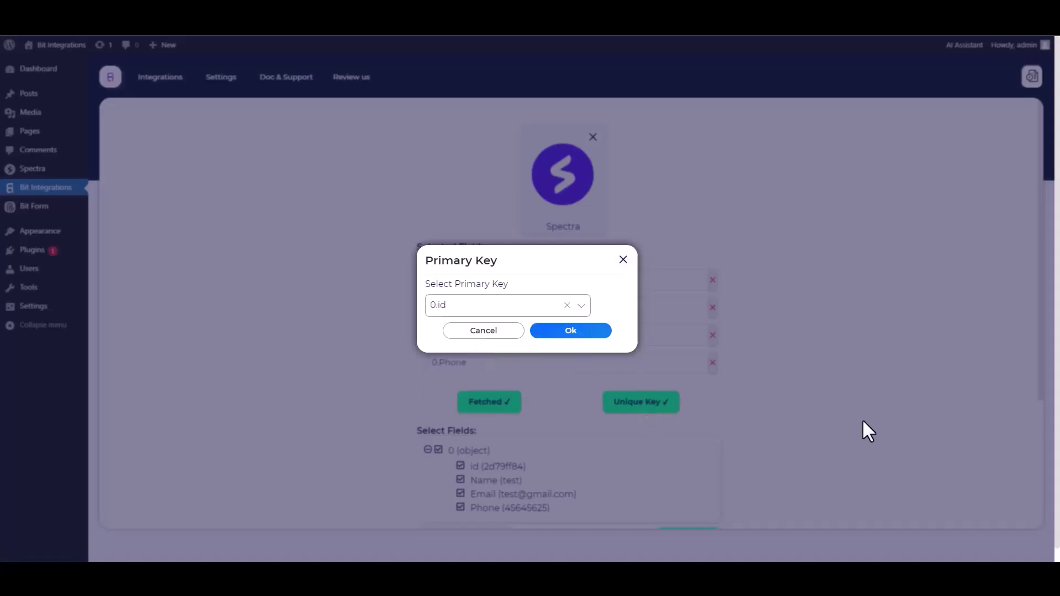
Confirm the 0.id primary key and choose Moosend as the action from the 'mo' search.
{"action": "left_click", "coordinate": [572, 334]}
{"action": "scroll", "coordinate": [761, 333], "scroll_direction": "down", "scroll_amount": 1}
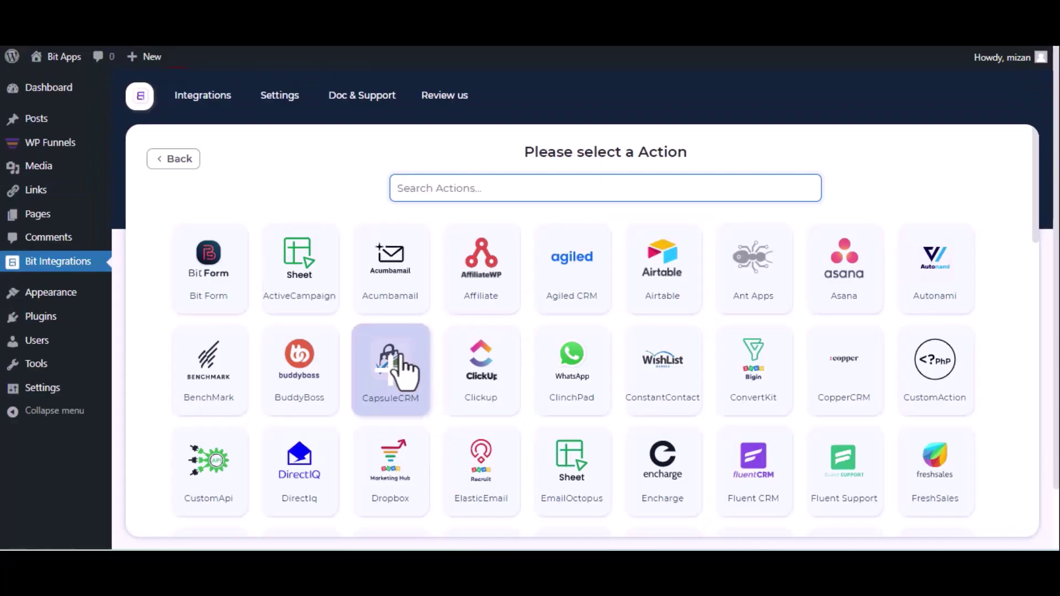
{"action": "type", "text": "mo"}
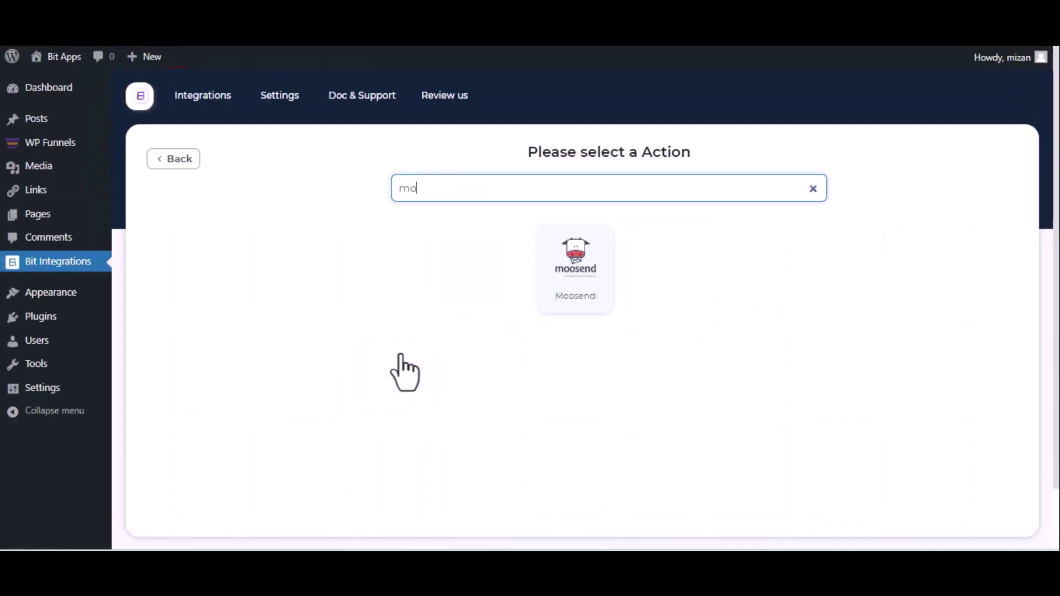
{"action": "left_click", "coordinate": [559, 276]}
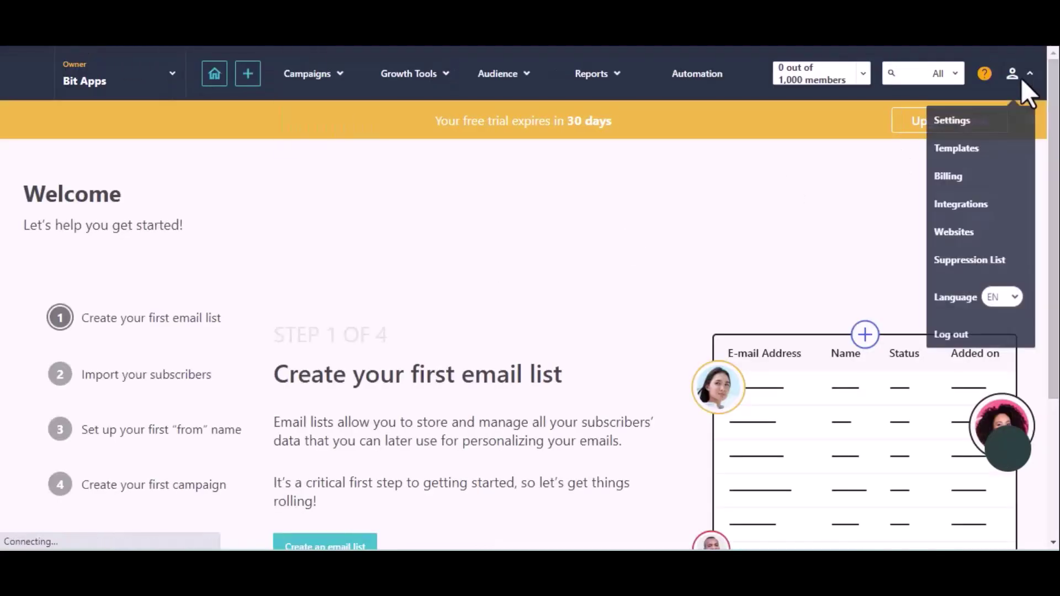
Copy the API key from Moosend's Settings > API Key page.
{"action": "left_click", "coordinate": [978, 130]}
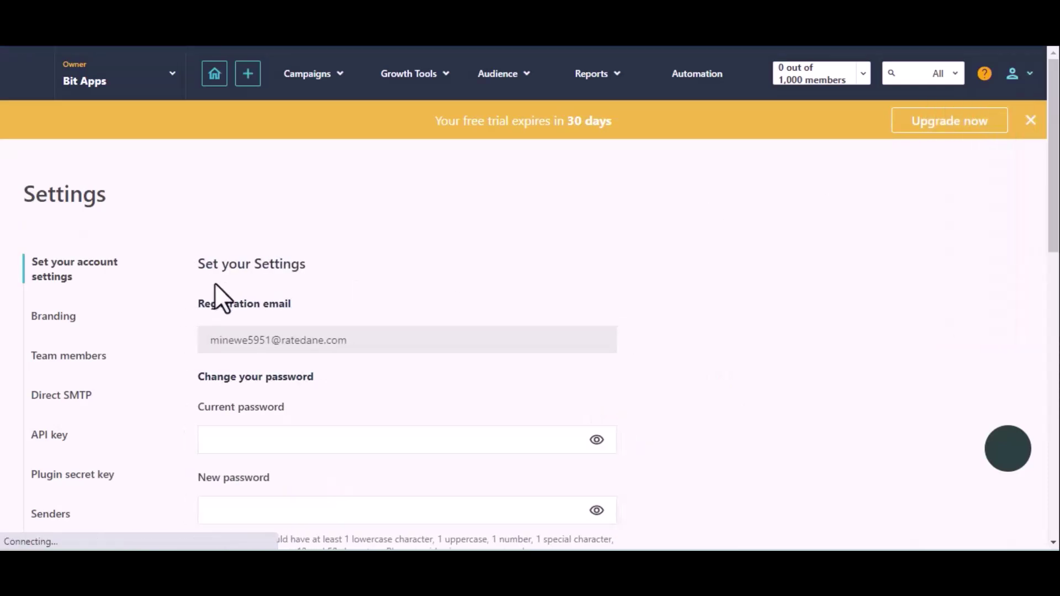
{"action": "left_click", "coordinate": [49, 440]}
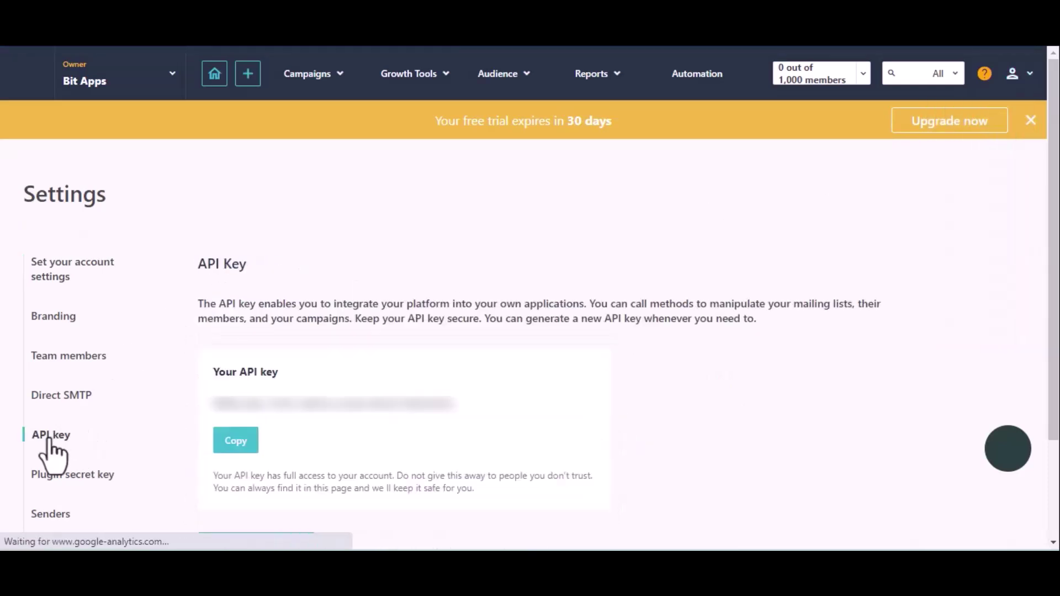
{"action": "left_click", "coordinate": [231, 441]}
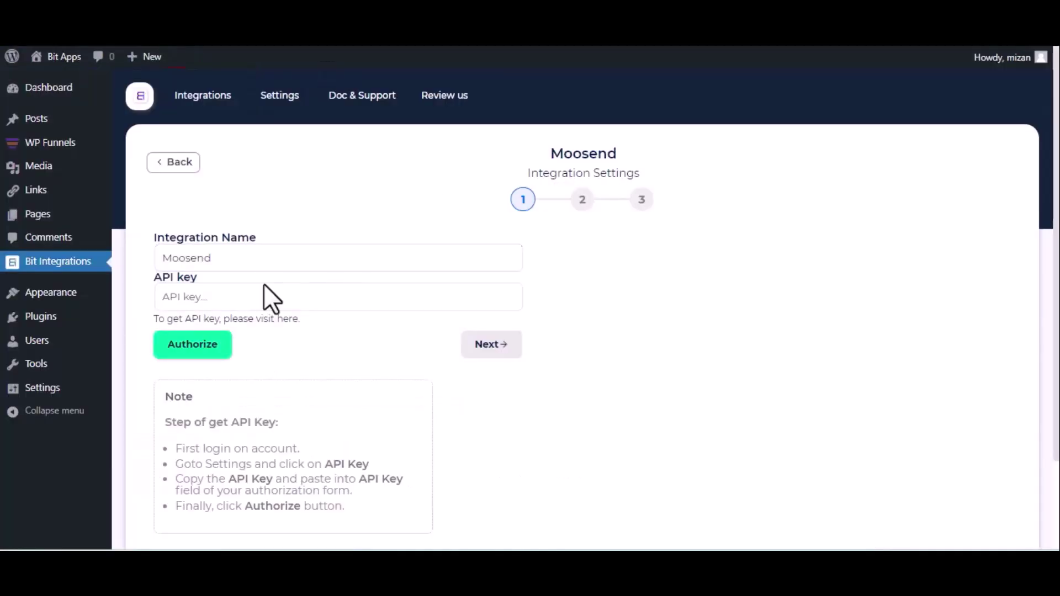
Paste the Moosend API key, authorize it, and advance to step 2.
{"action": "left_click", "coordinate": [265, 290]}
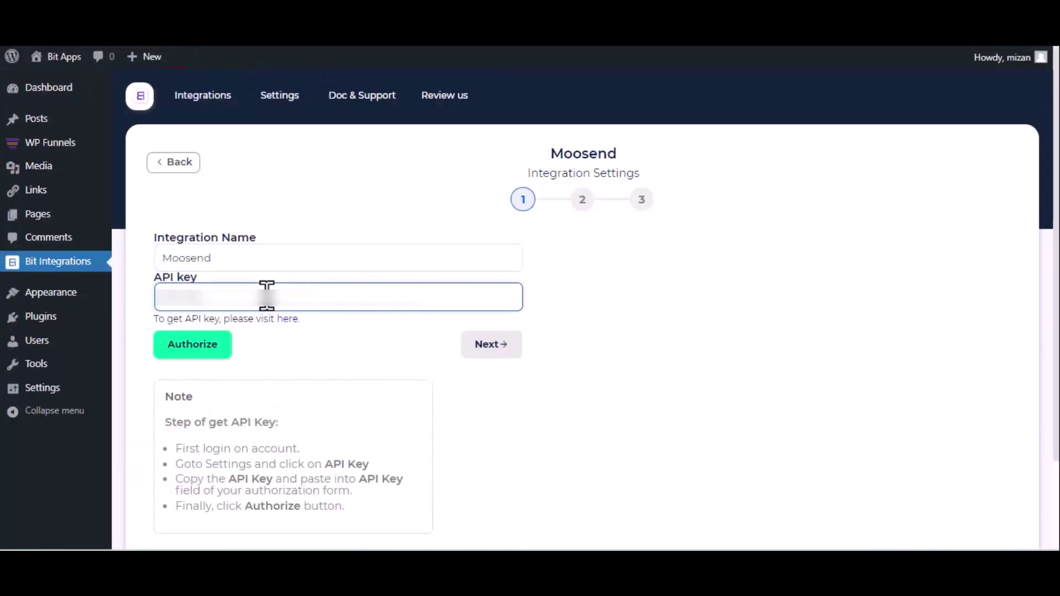
{"action": "key", "text": "ctrl+v"}
{"action": "left_click", "coordinate": [209, 353]}
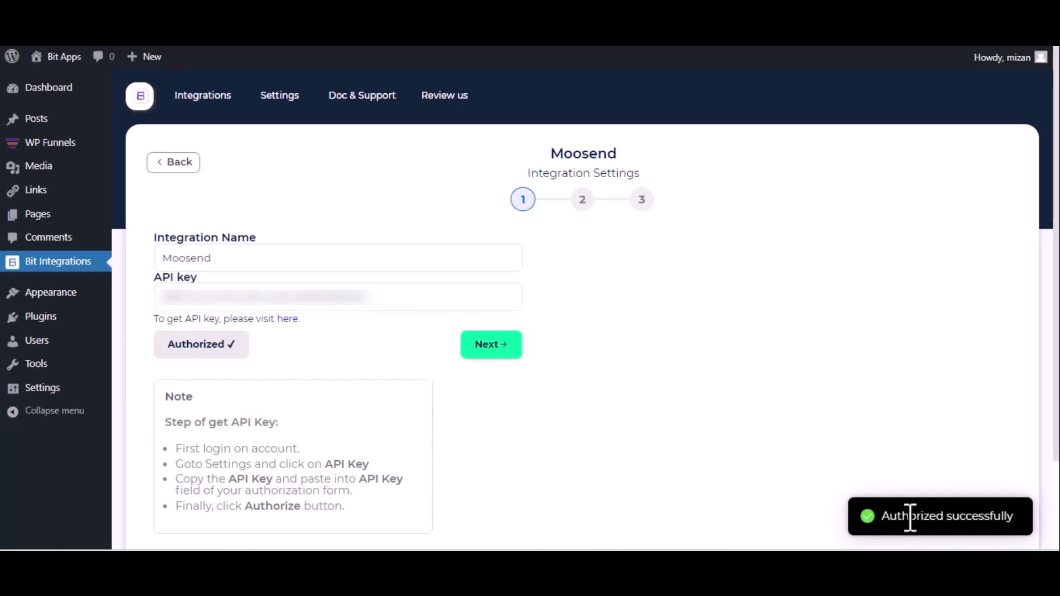
{"action": "left_click", "coordinate": [490, 349]}
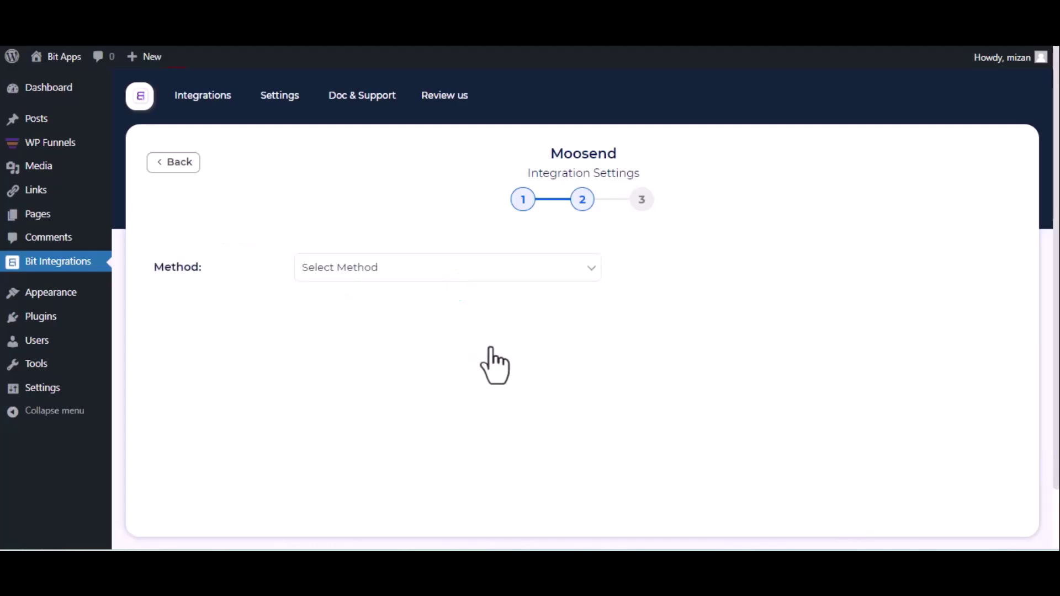
Set the Moosend method to Subscribe and target the first mailing list.
{"action": "left_click", "coordinate": [344, 276]}
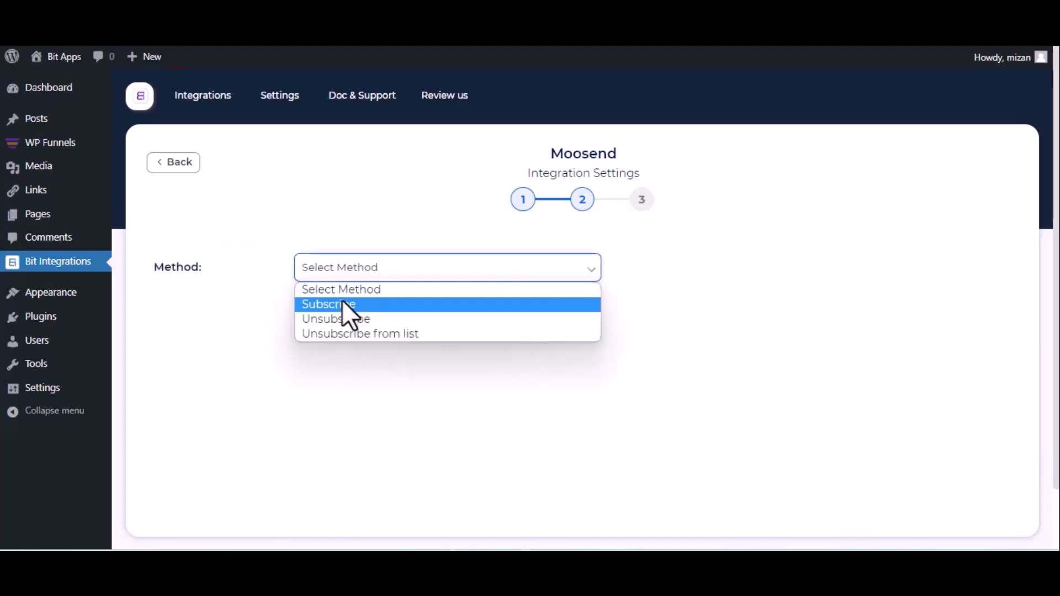
{"action": "left_click", "coordinate": [343, 305]}
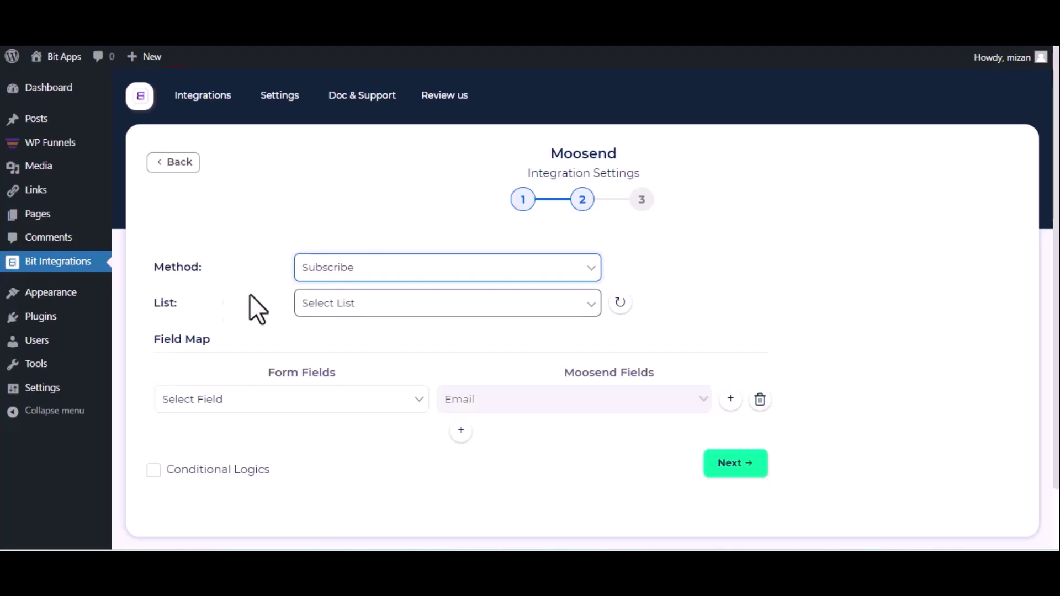
{"action": "left_click", "coordinate": [342, 309]}
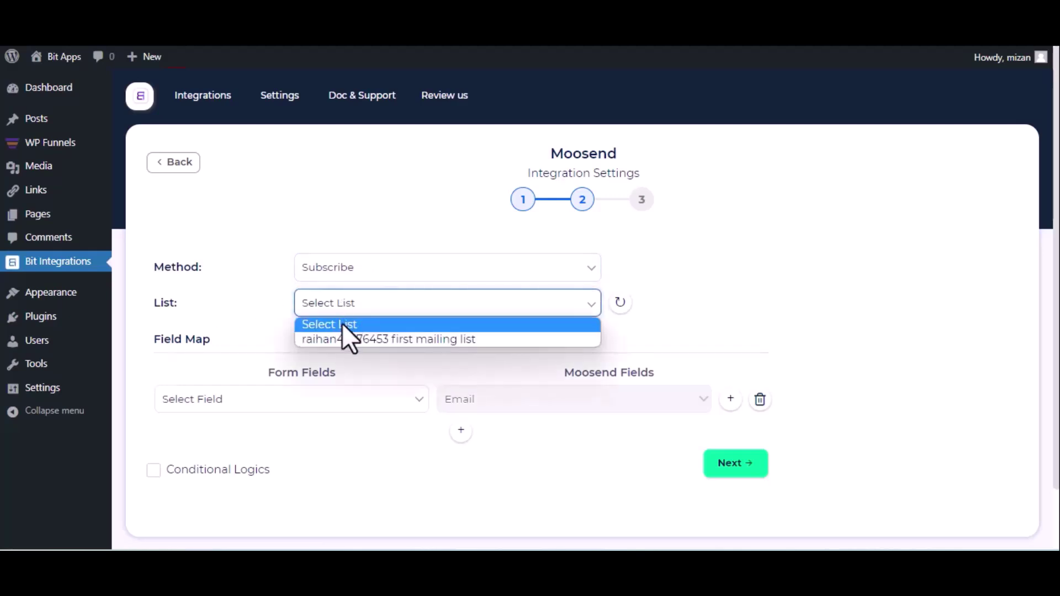
{"action": "left_click", "coordinate": [342, 340]}
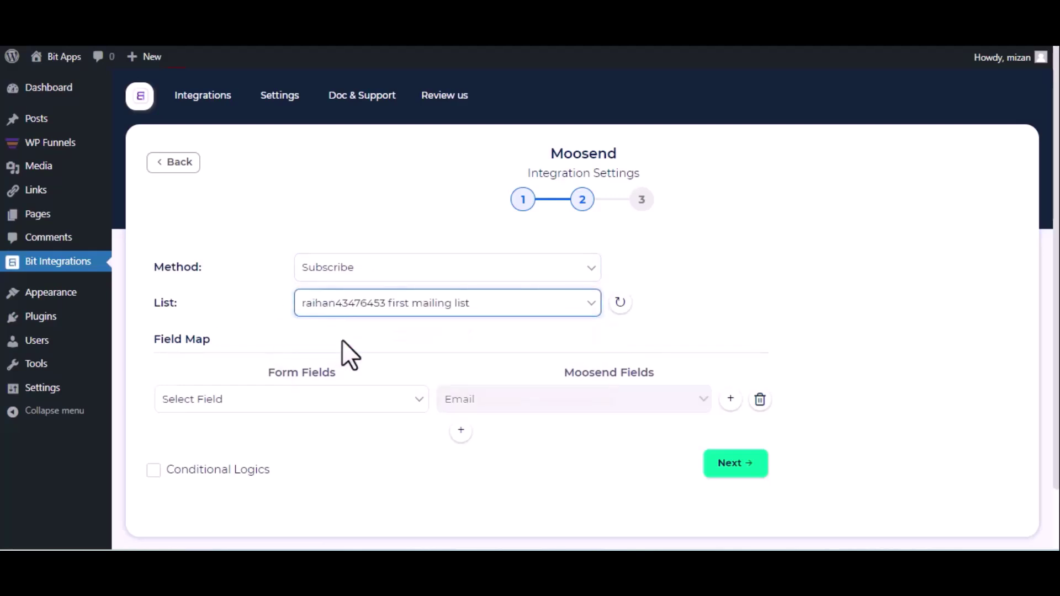
Map the submitted form email to Moosend's Email field.
{"action": "scroll", "coordinate": [342, 341], "scroll_direction": "down", "scroll_amount": 2}
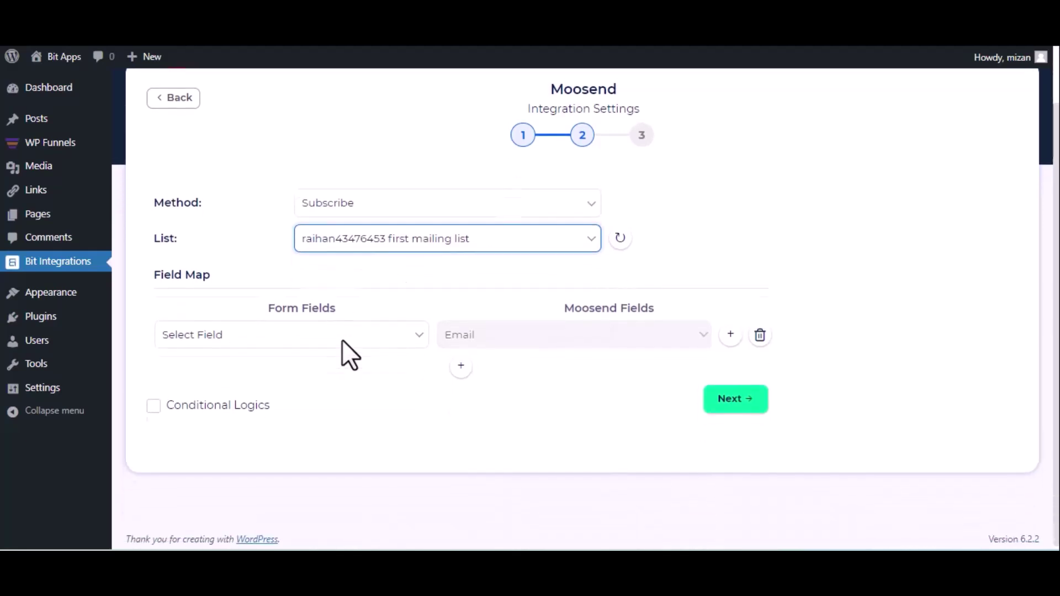
{"action": "left_click", "coordinate": [298, 331]}
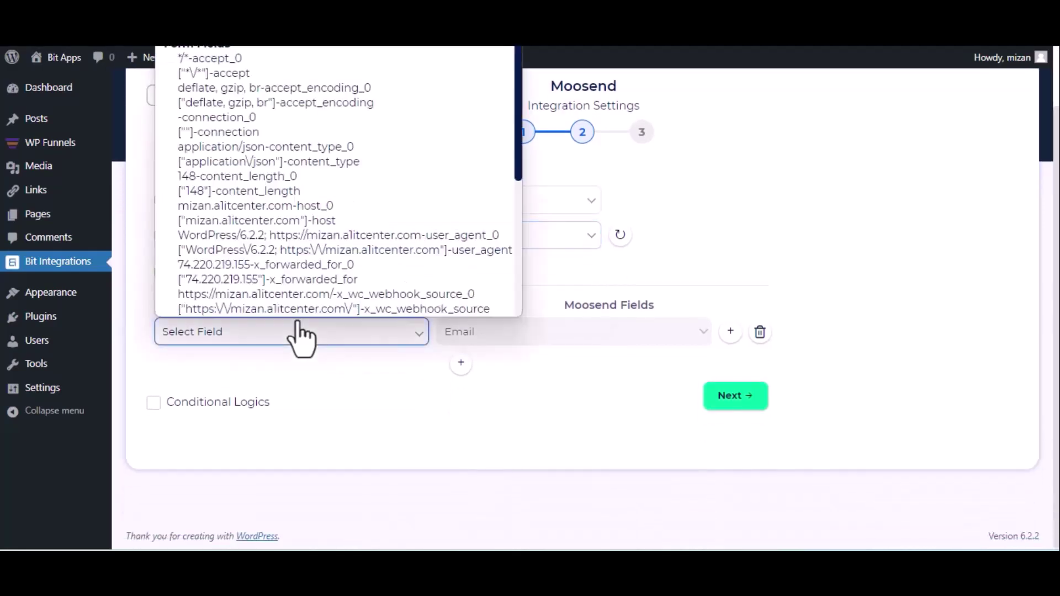
{"action": "scroll", "coordinate": [338, 179], "scroll_direction": "down", "scroll_amount": 5}
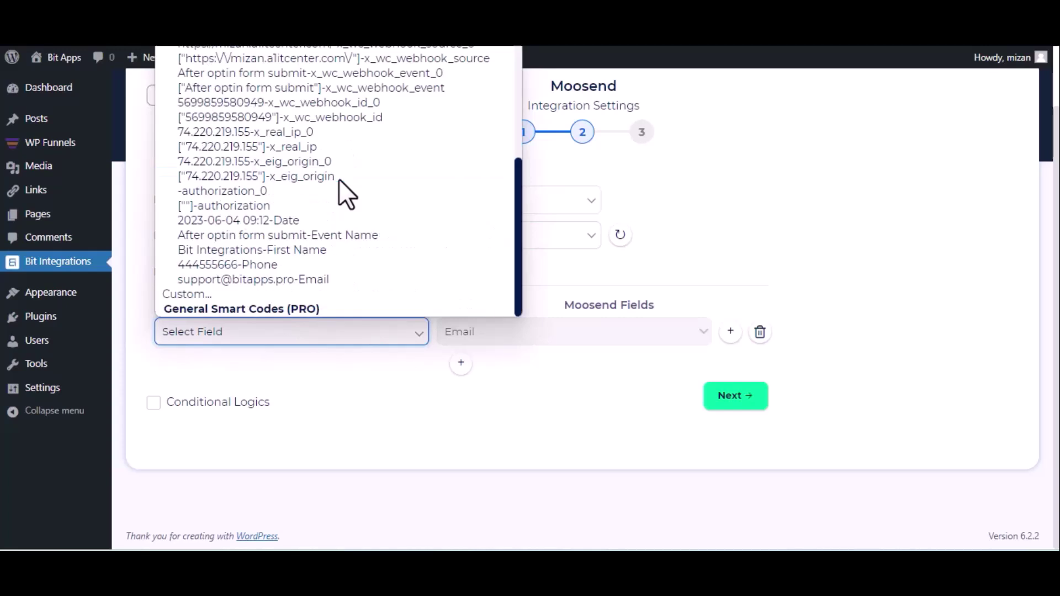
{"action": "left_click", "coordinate": [307, 280]}
Add a row mapping First Name to Moosend's Name, then finish and save.
{"action": "left_click", "coordinate": [461, 363]}
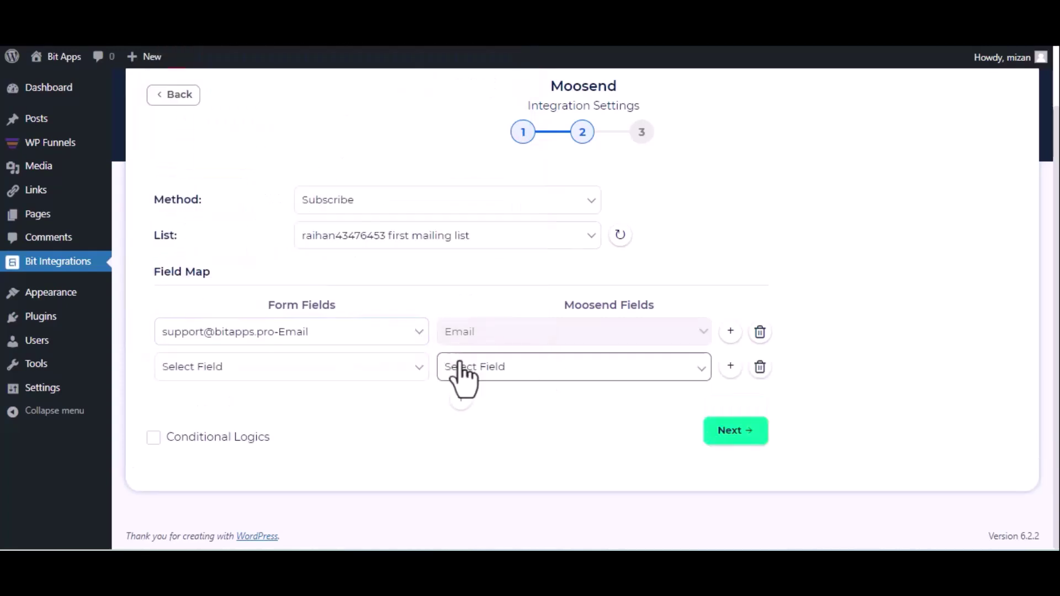
{"action": "left_click", "coordinate": [461, 366]}
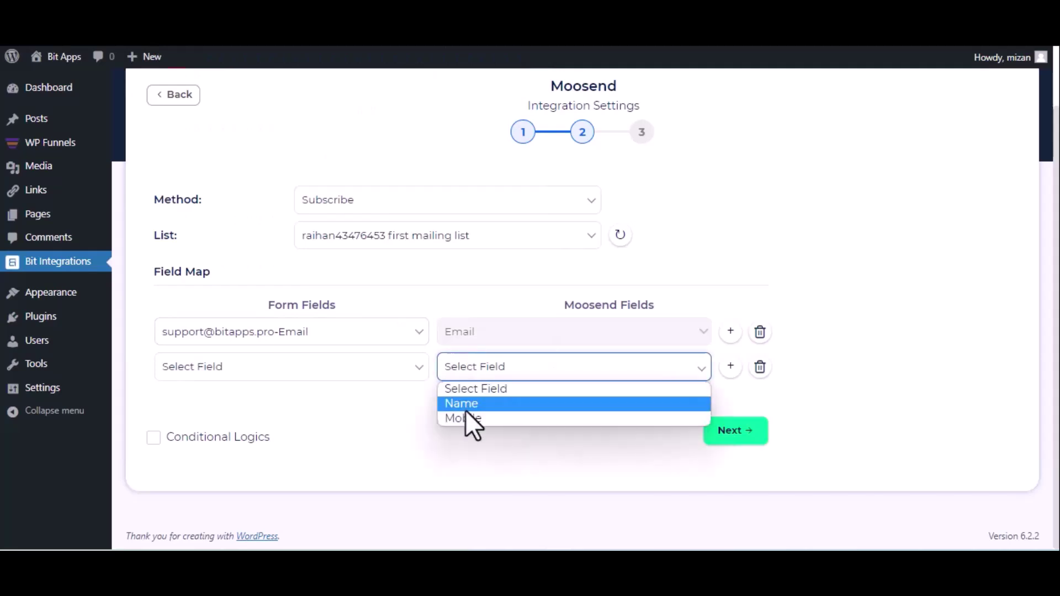
{"action": "left_click", "coordinate": [466, 405]}
{"action": "left_click", "coordinate": [383, 366]}
{"action": "scroll", "coordinate": [311, 240], "scroll_direction": "down", "scroll_amount": 5}
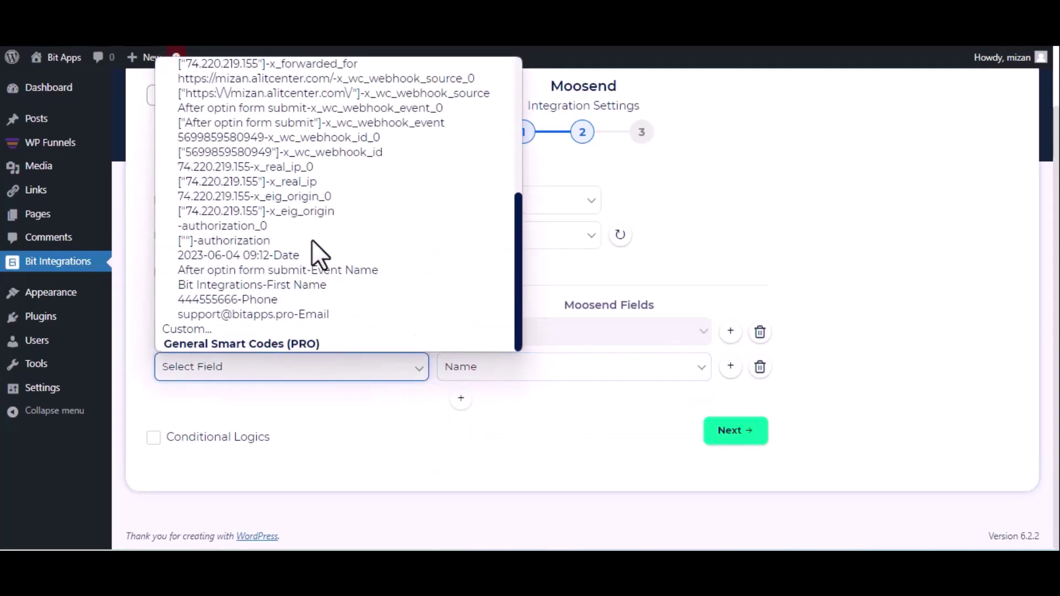
{"action": "left_click", "coordinate": [280, 288]}
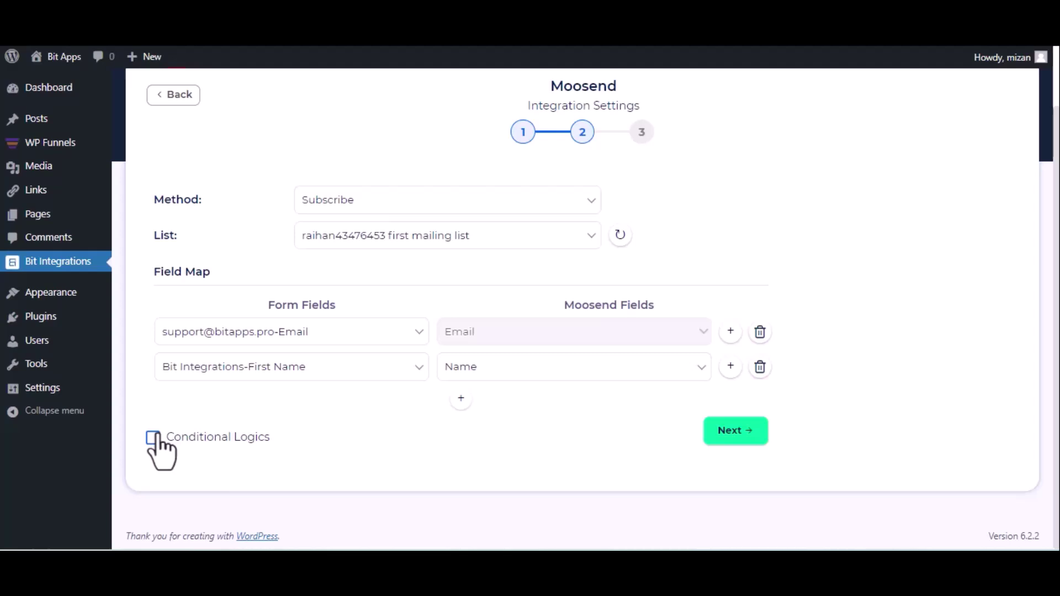
{"action": "left_click", "coordinate": [729, 430]}
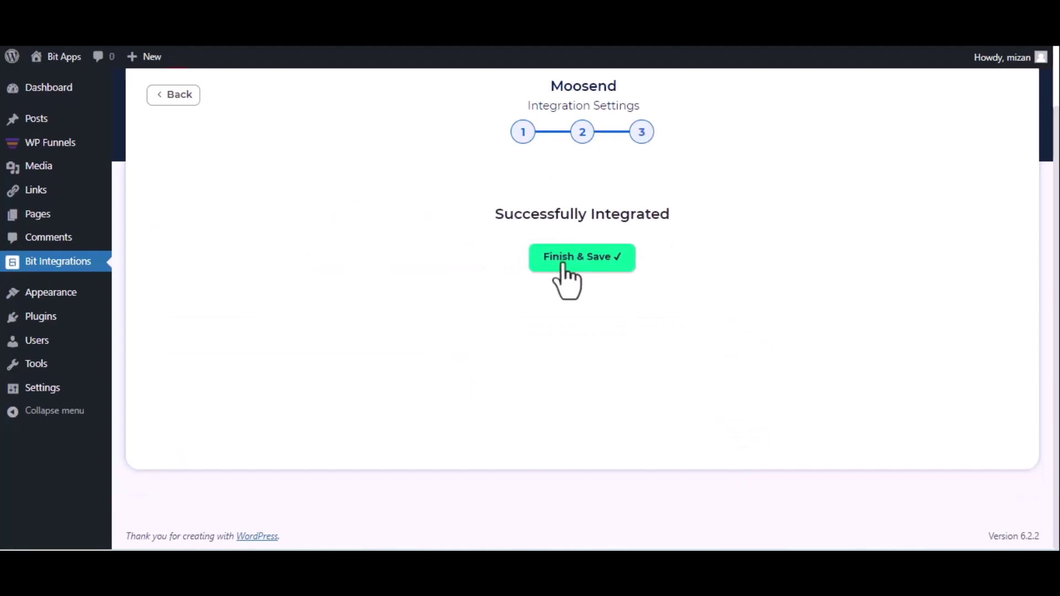
{"action": "left_click", "coordinate": [563, 263]}
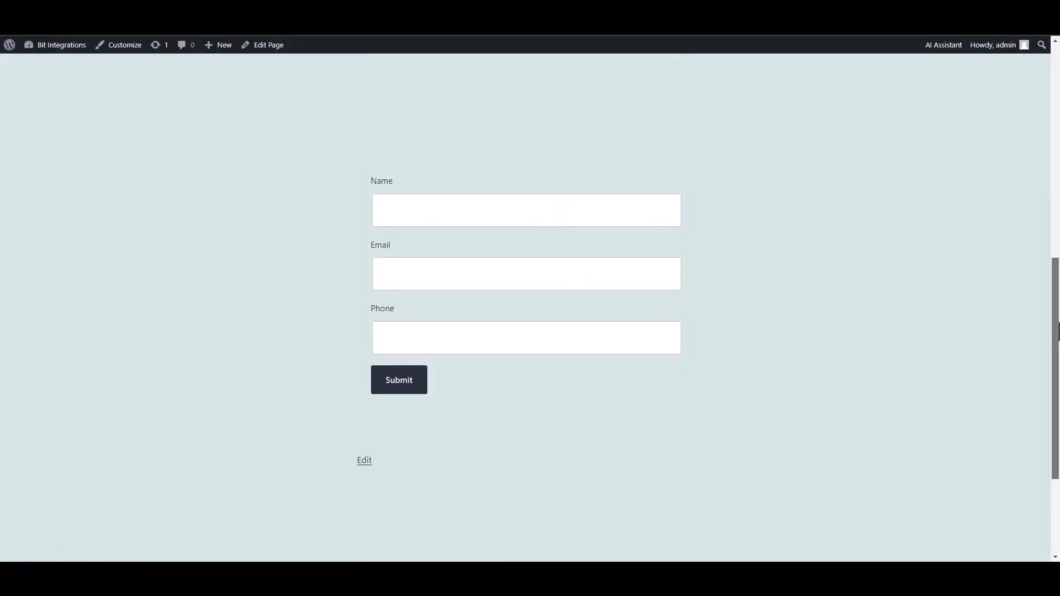
{"action": "left_click", "coordinate": [625, 220]}
{"action": "type", "text": "Bit Integrat"}
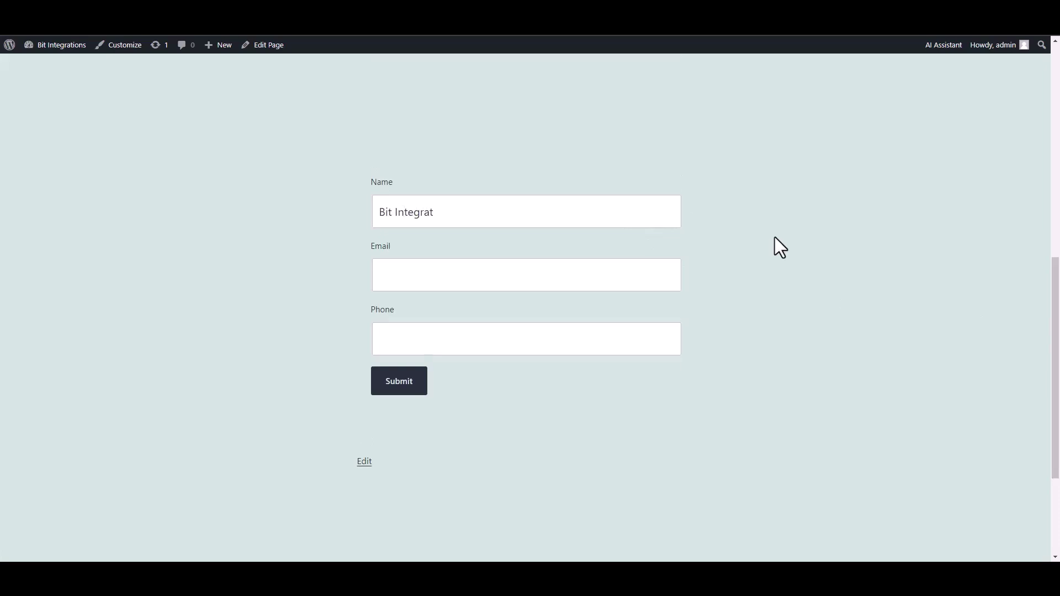
{"action": "type", "text": "ions"}
{"action": "left_click", "coordinate": [605, 264]}
{"action": "left_click", "coordinate": [624, 334]}
{"action": "type", "text": "444555666"}
{"action": "left_click", "coordinate": [414, 385]}
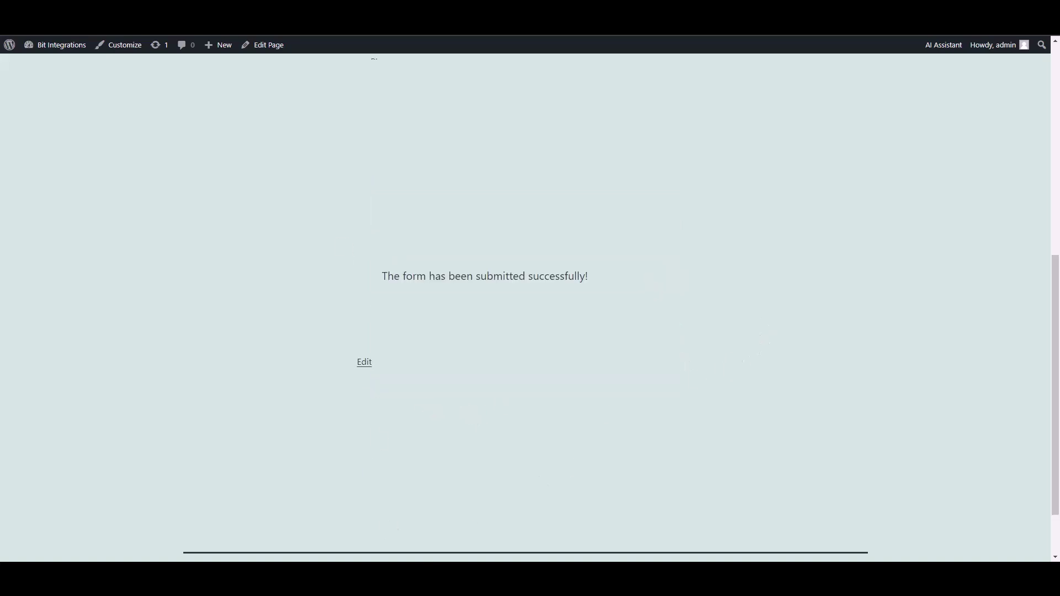